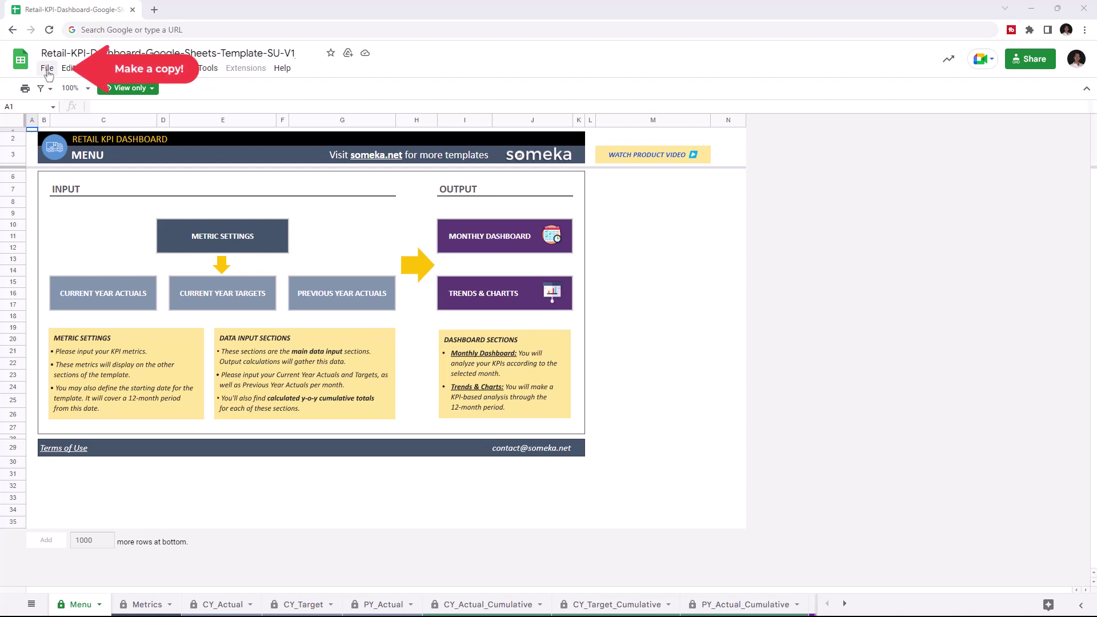
- Make your own editable copy of the view-only Retail KPI Dashboard template
{"action": "left_click", "coordinate": [47, 68]}
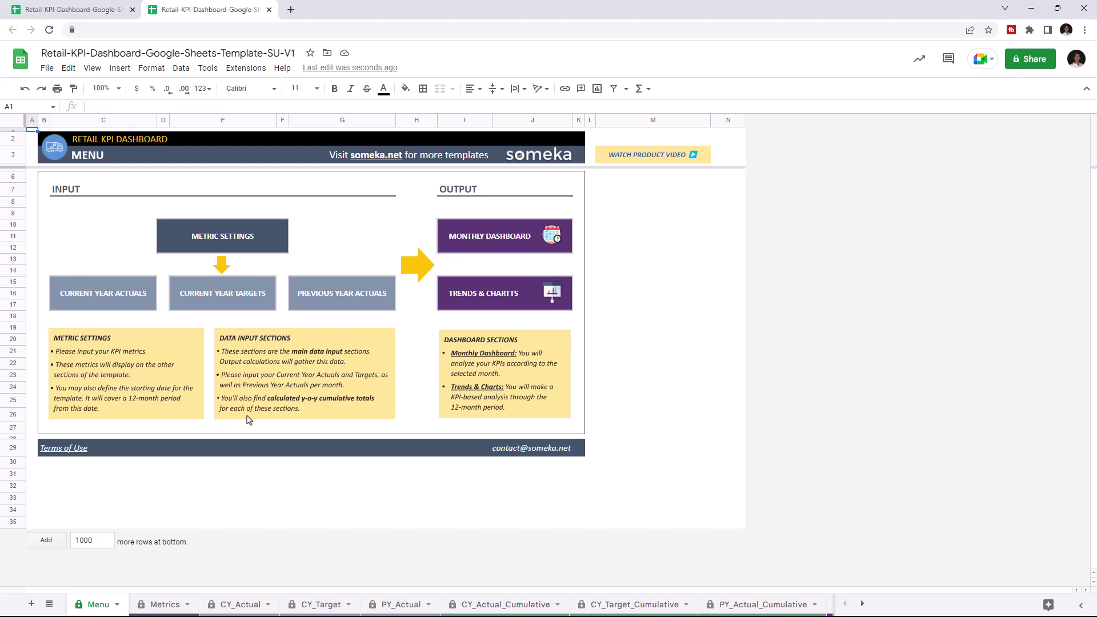
- Tour the Metrics, CY_Actual, CY_Target, PY_Actual, Monthly_Analysis and KPI_Analysis sheets, ending back on Metrics
{"action": "left_click", "coordinate": [188, 606]}
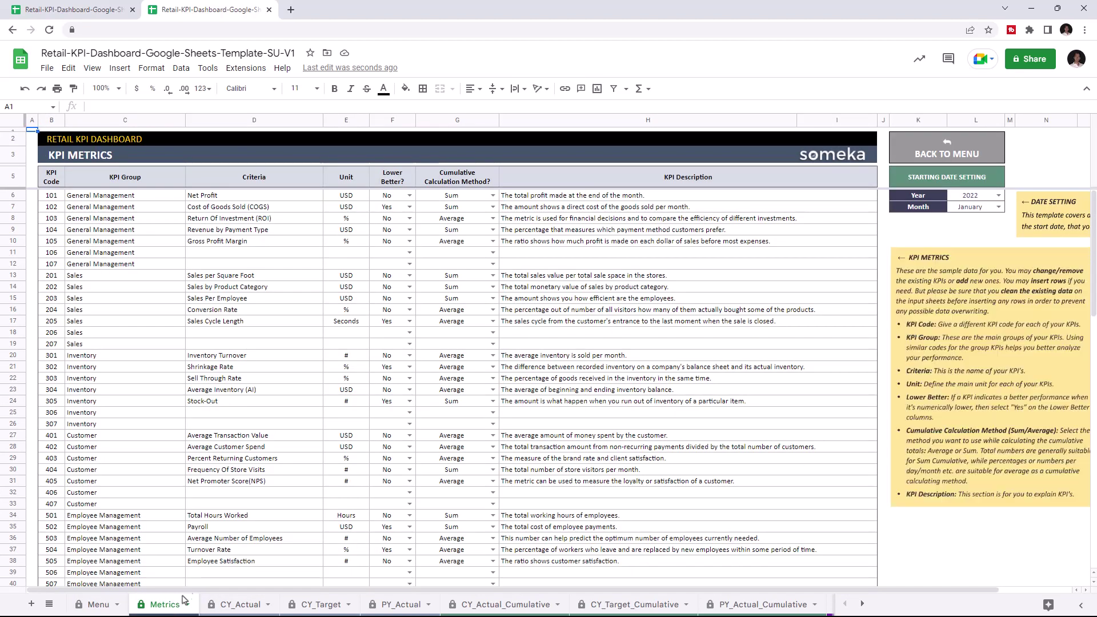
{"action": "left_click", "coordinate": [249, 608]}
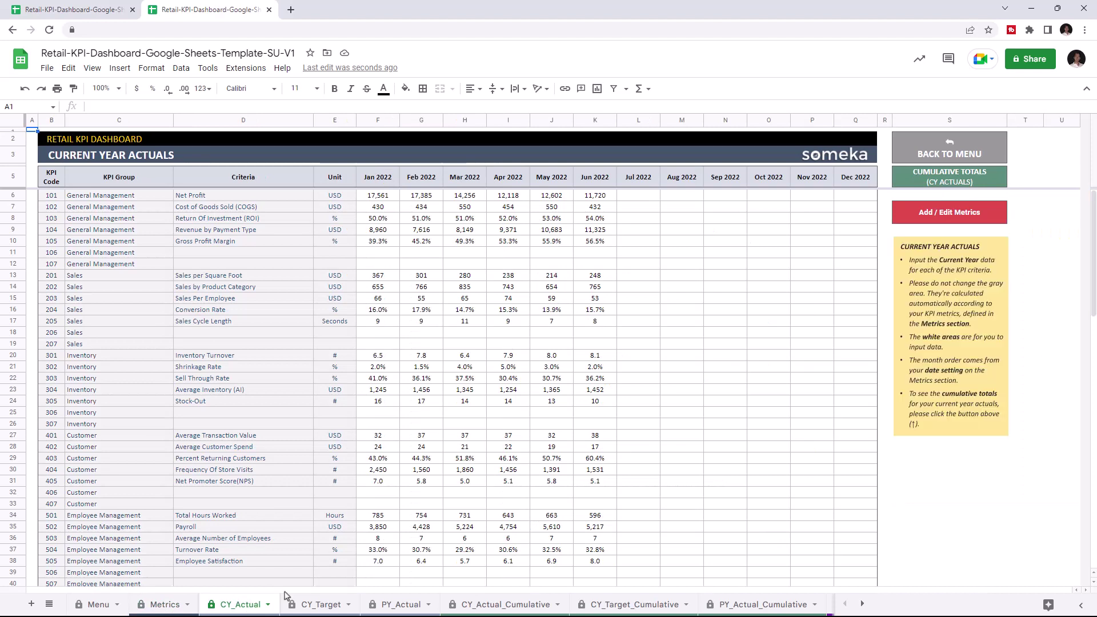
{"action": "left_click", "coordinate": [320, 606]}
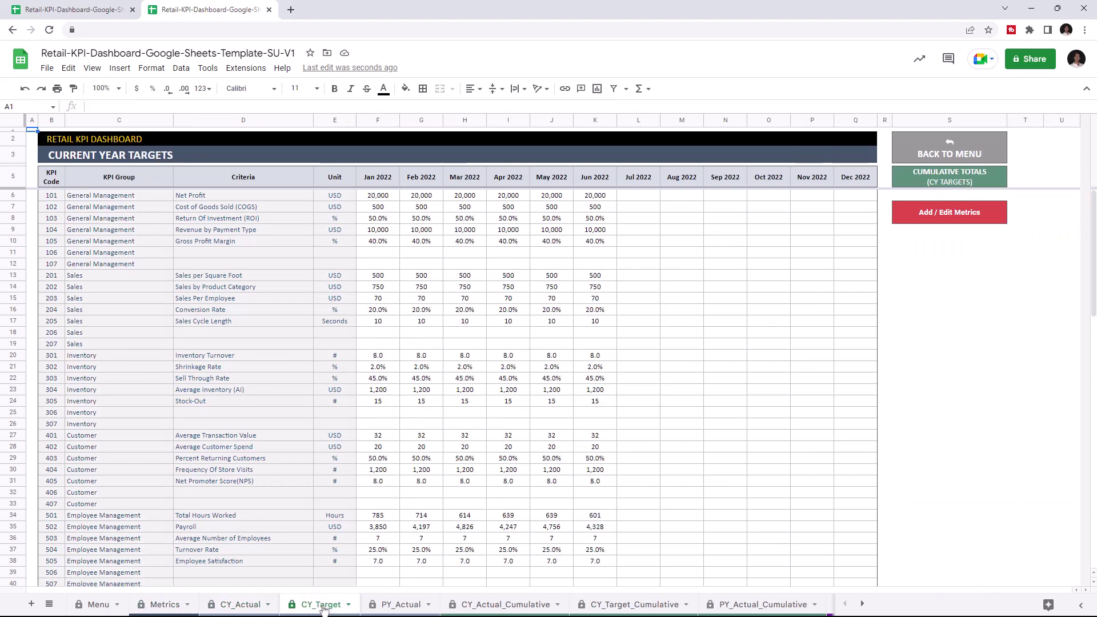
{"action": "left_click", "coordinate": [422, 607]}
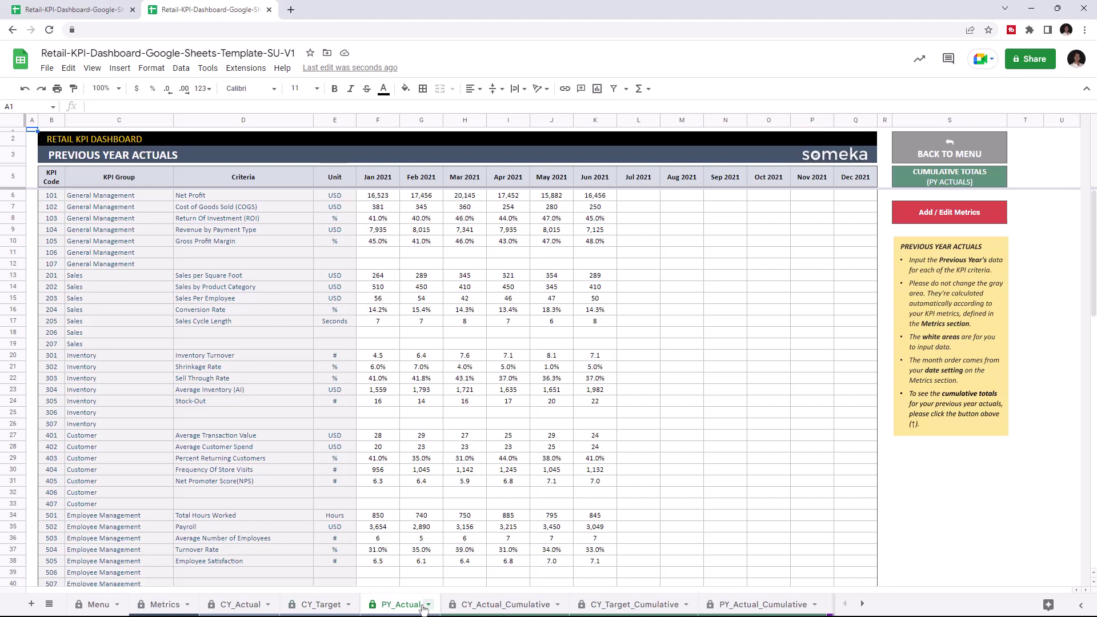
{"action": "left_click", "coordinate": [862, 604]}
{"action": "left_click", "coordinate": [573, 605]}
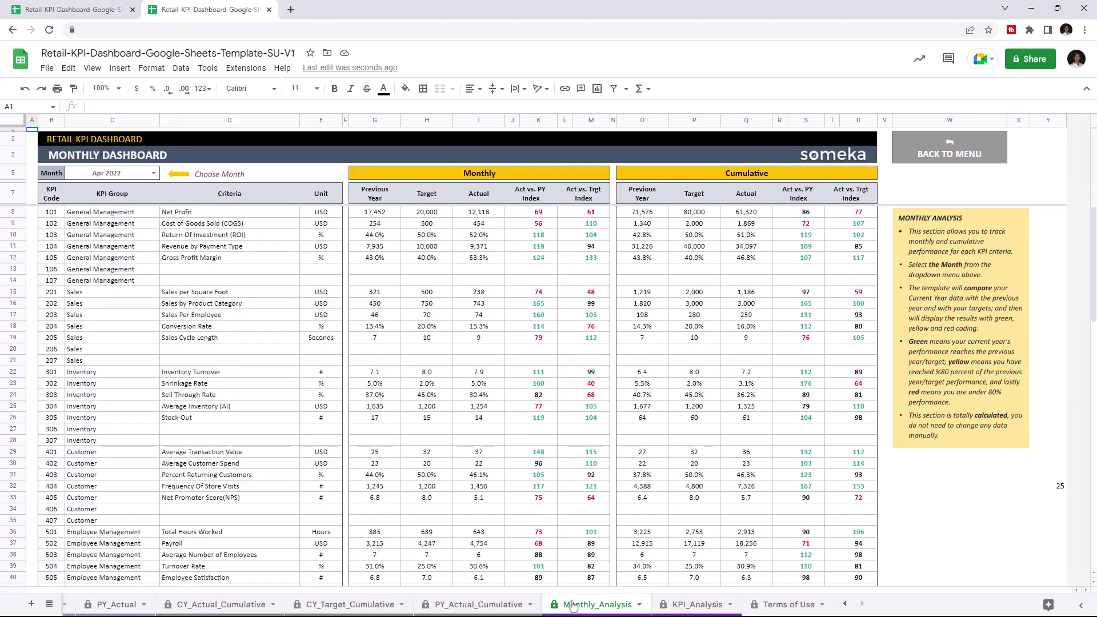
{"action": "left_click", "coordinate": [698, 608]}
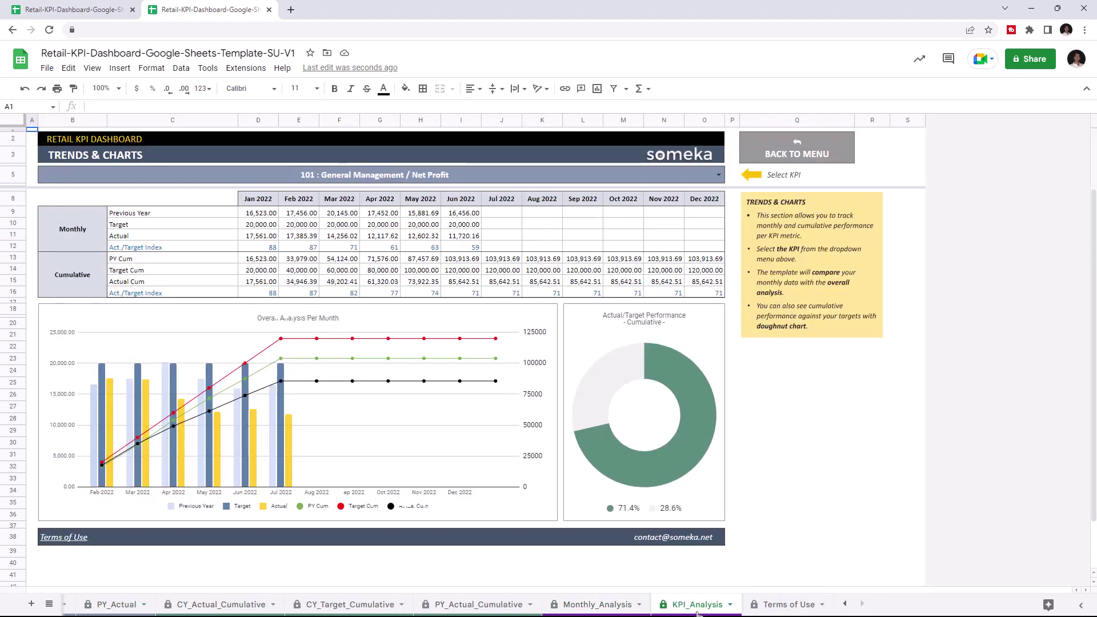
{"action": "left_click", "coordinate": [845, 604]}
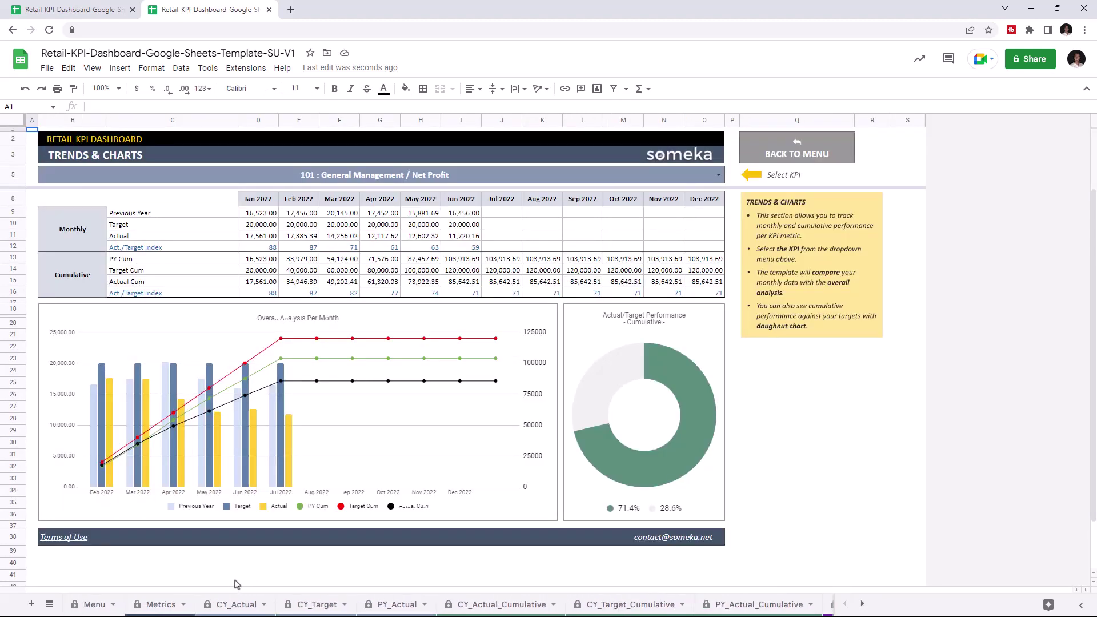
{"action": "left_click", "coordinate": [160, 605]}
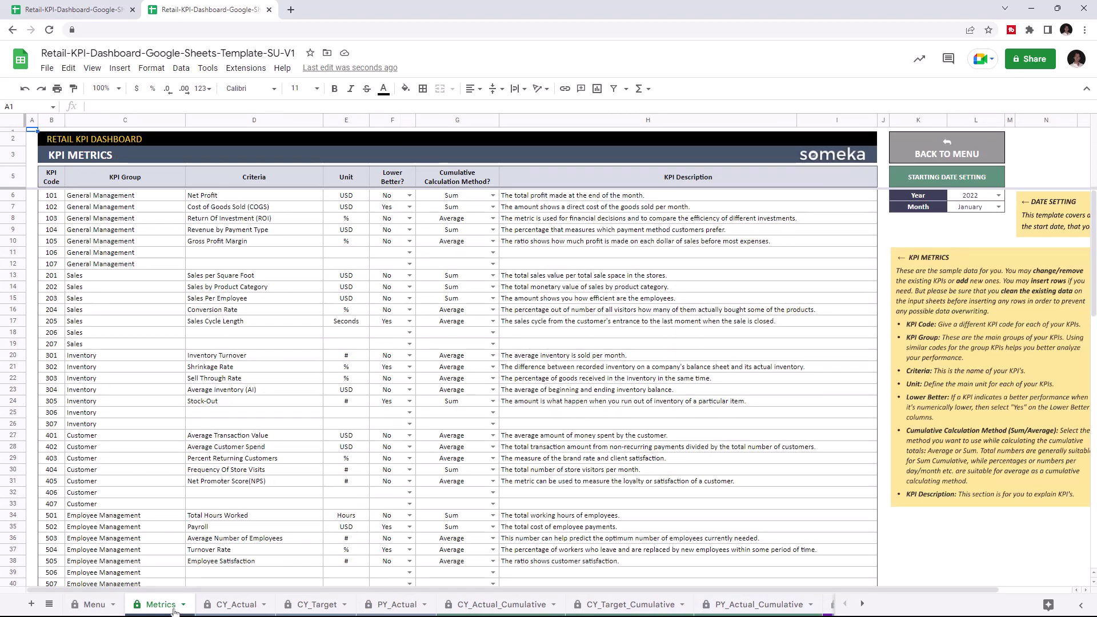
{"action": "left_click", "coordinate": [999, 195]}
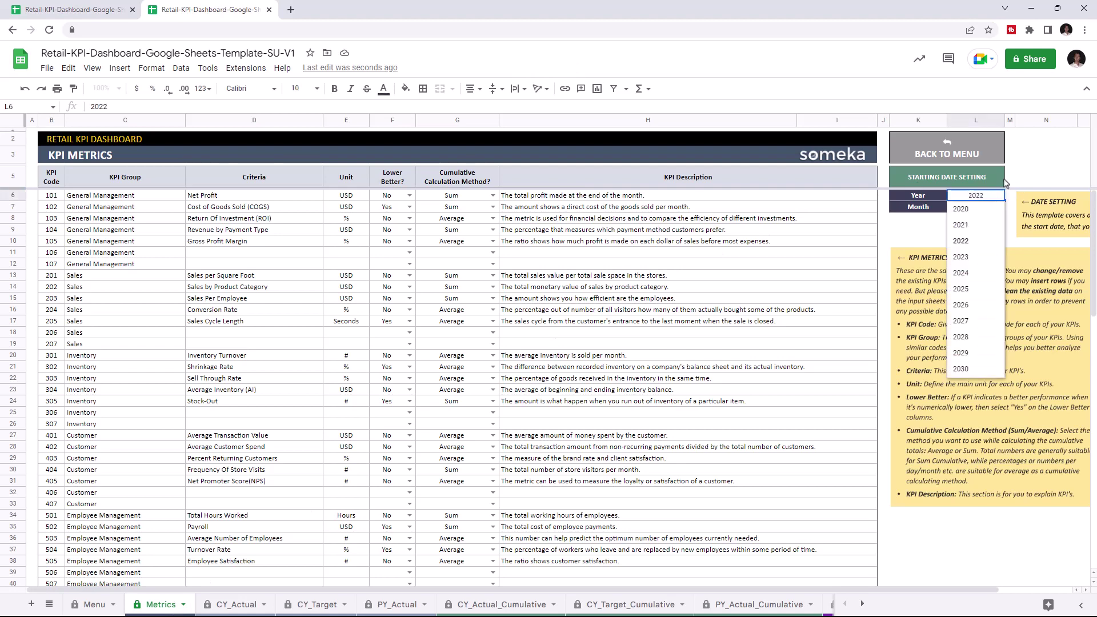
{"action": "left_click", "coordinate": [1012, 179]}
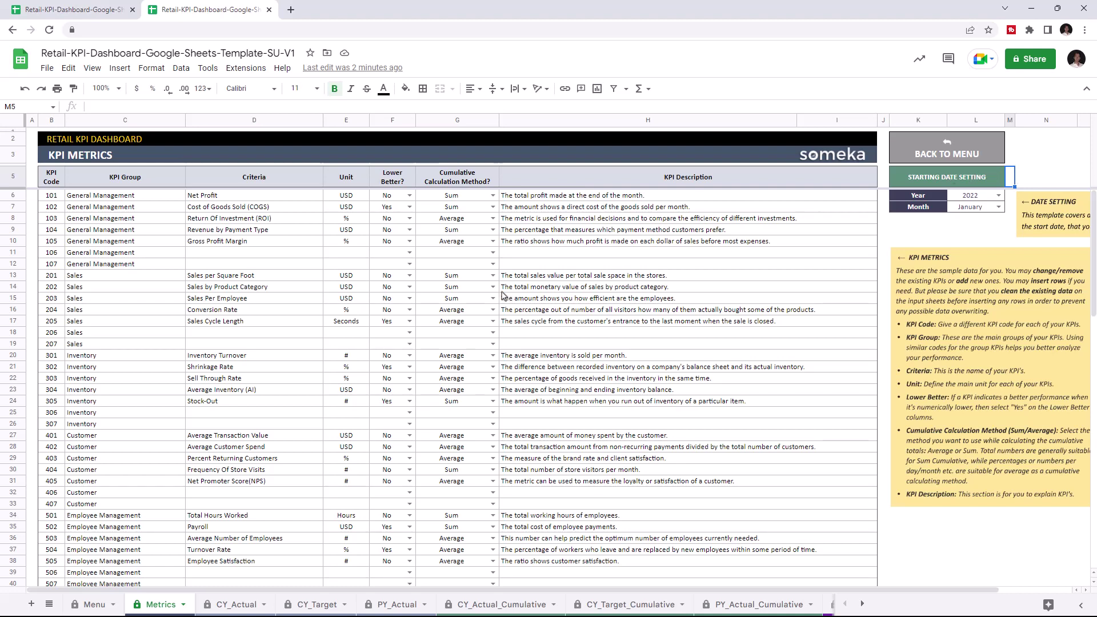
- Fill Metrics row 11 with criteria 'New KPI', unit #, Lower Better No and cumulative method Sum
{"action": "left_click", "coordinate": [246, 257]}
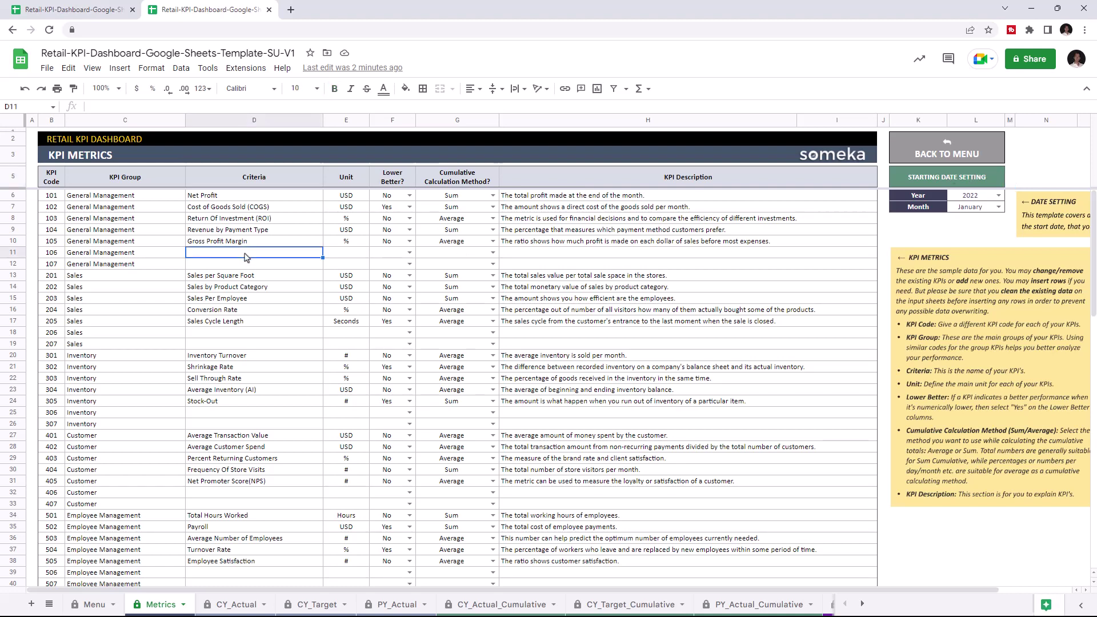
{"action": "type", "text": "New KPI"}
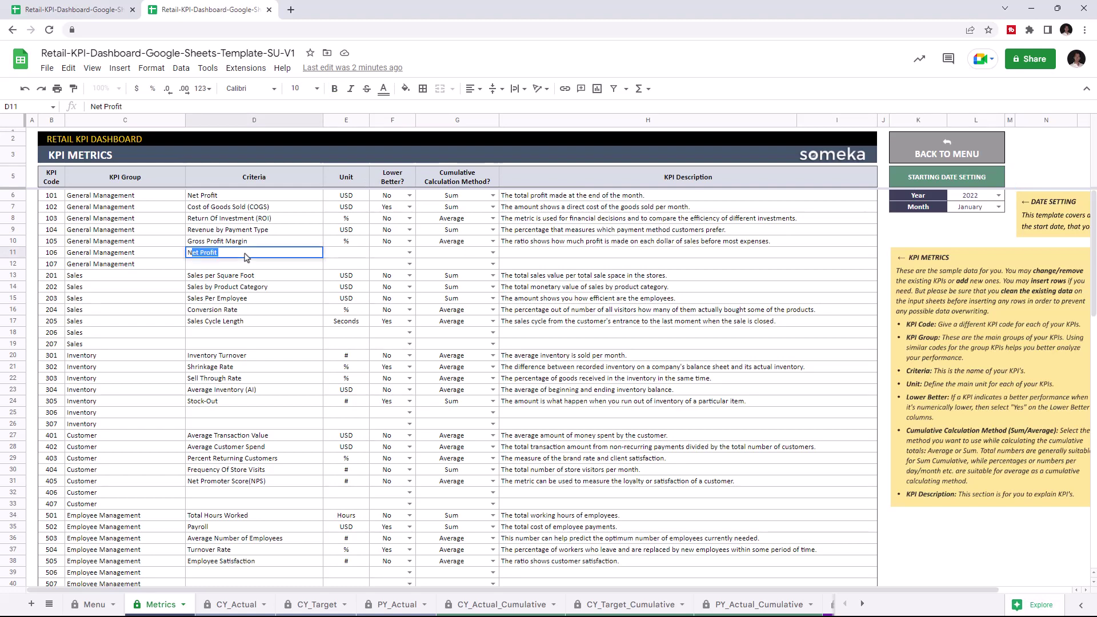
{"action": "left_click", "coordinate": [351, 257]}
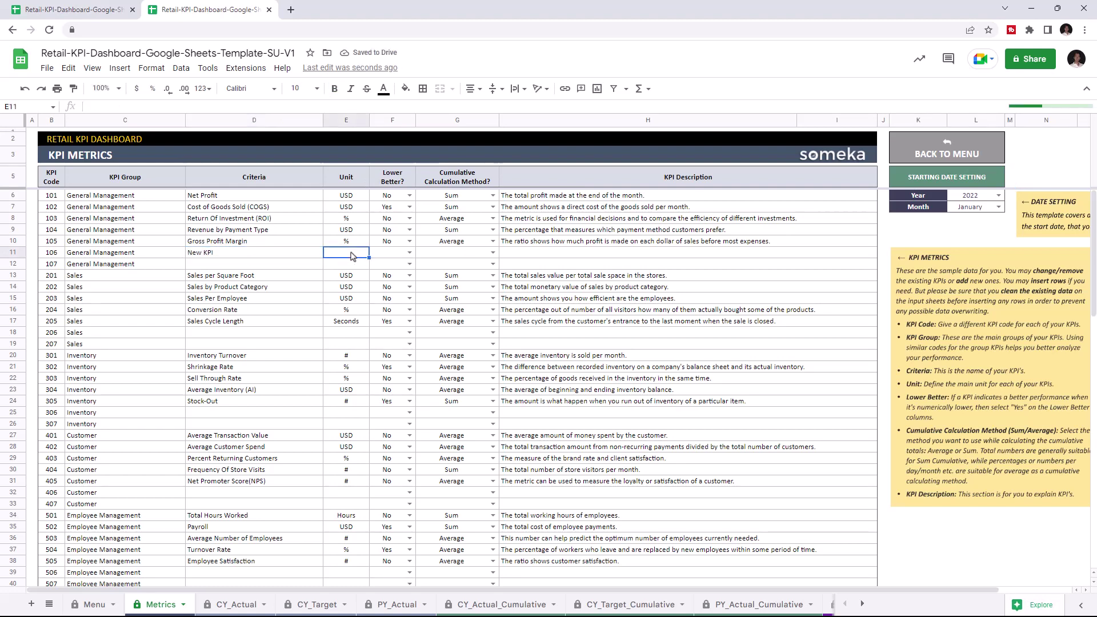
{"action": "type", "text": "#"}
{"action": "left_click", "coordinate": [409, 254]}
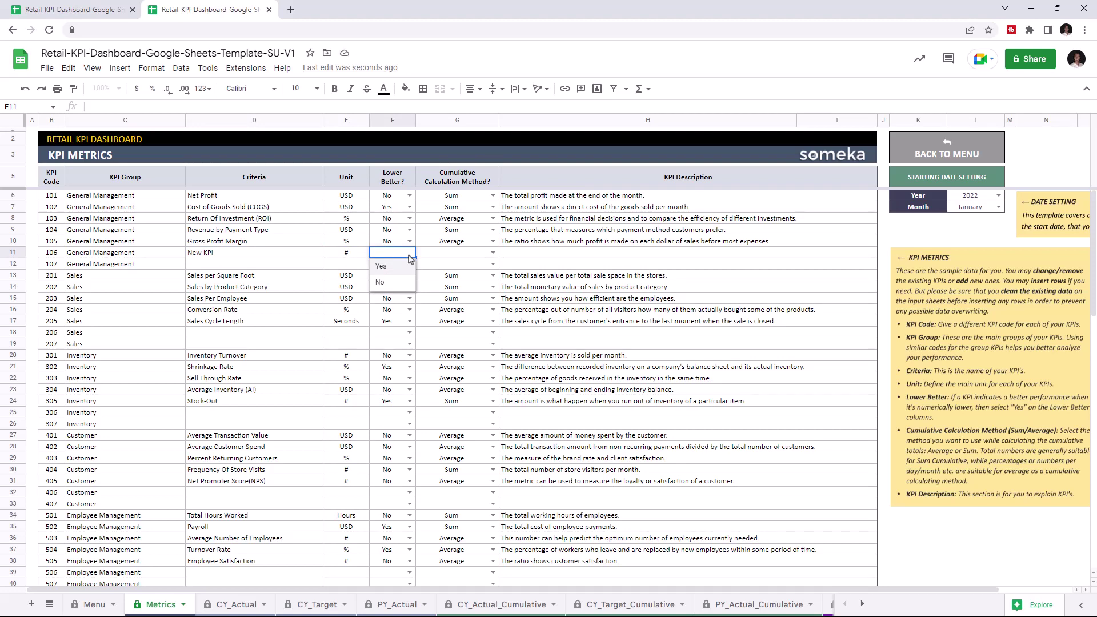
{"action": "left_click", "coordinate": [381, 282]}
{"action": "left_click", "coordinate": [492, 255]}
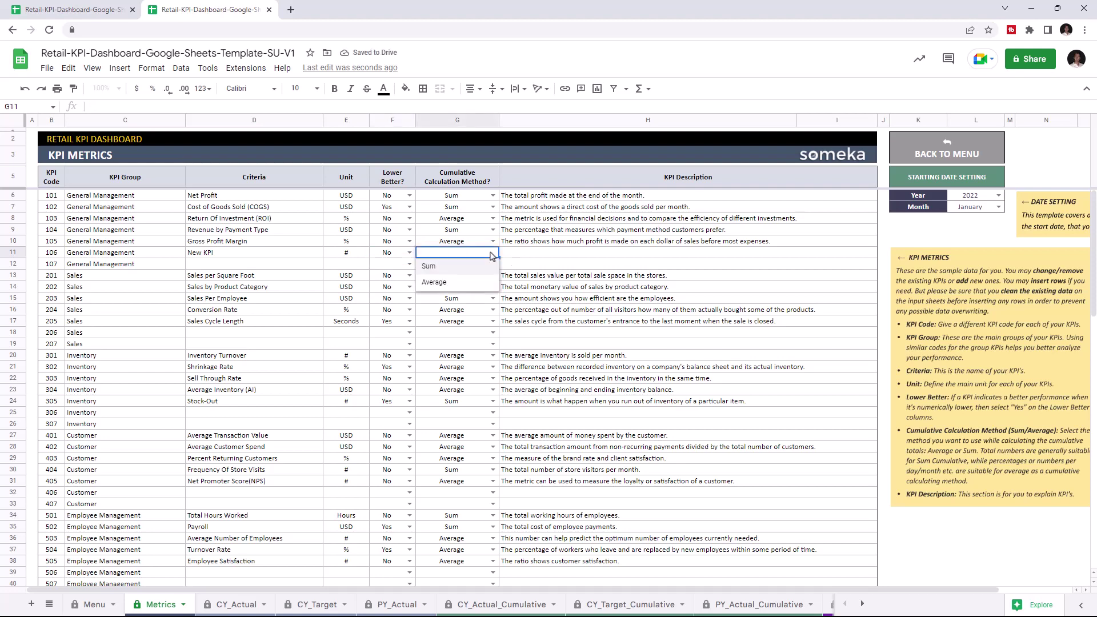
{"action": "left_click", "coordinate": [428, 266]}
{"action": "left_click", "coordinate": [518, 253]}
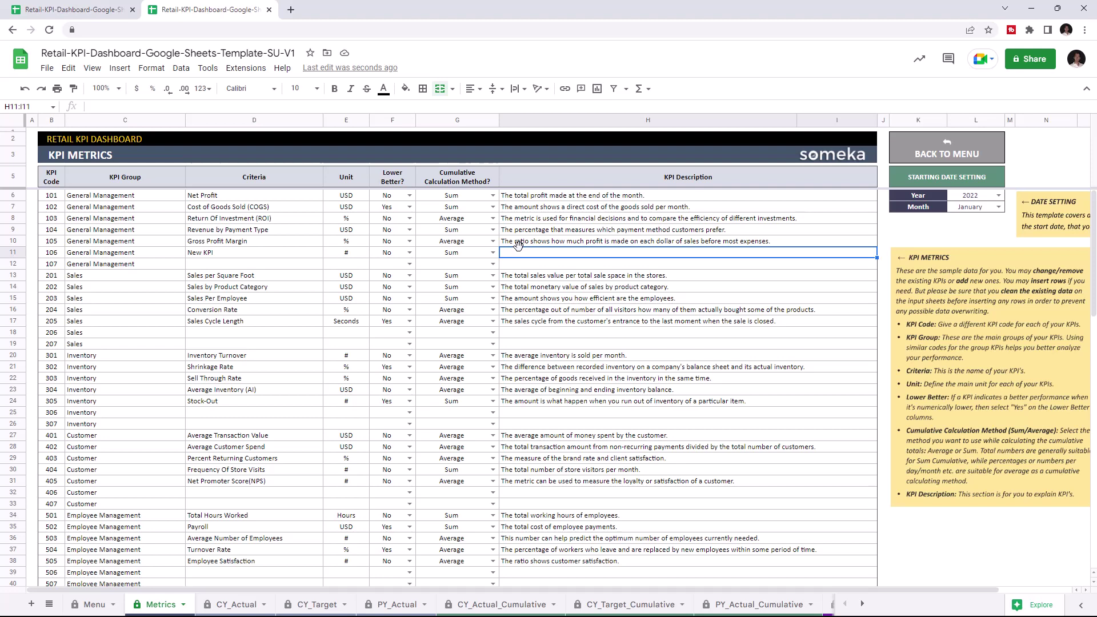
- Enter New KPI's Jan–Jun 2022 actuals in CY_Actual: 0.17, 0.18, 0.16, 0.19, 0.2, 0.21
{"action": "left_click", "coordinate": [245, 605]}
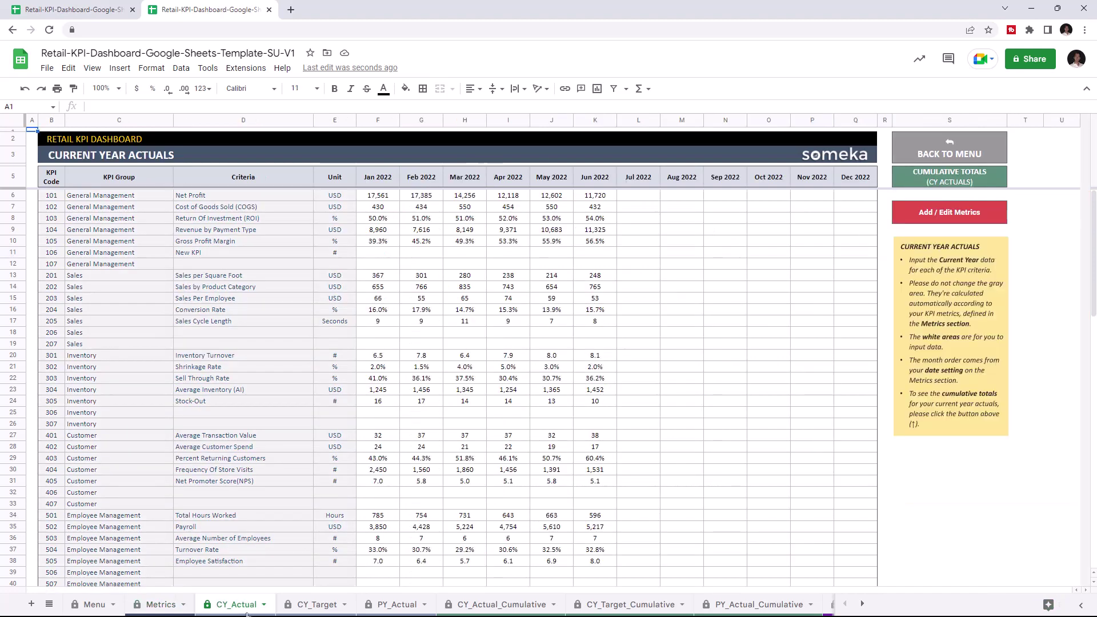
{"action": "left_click", "coordinate": [378, 255]}
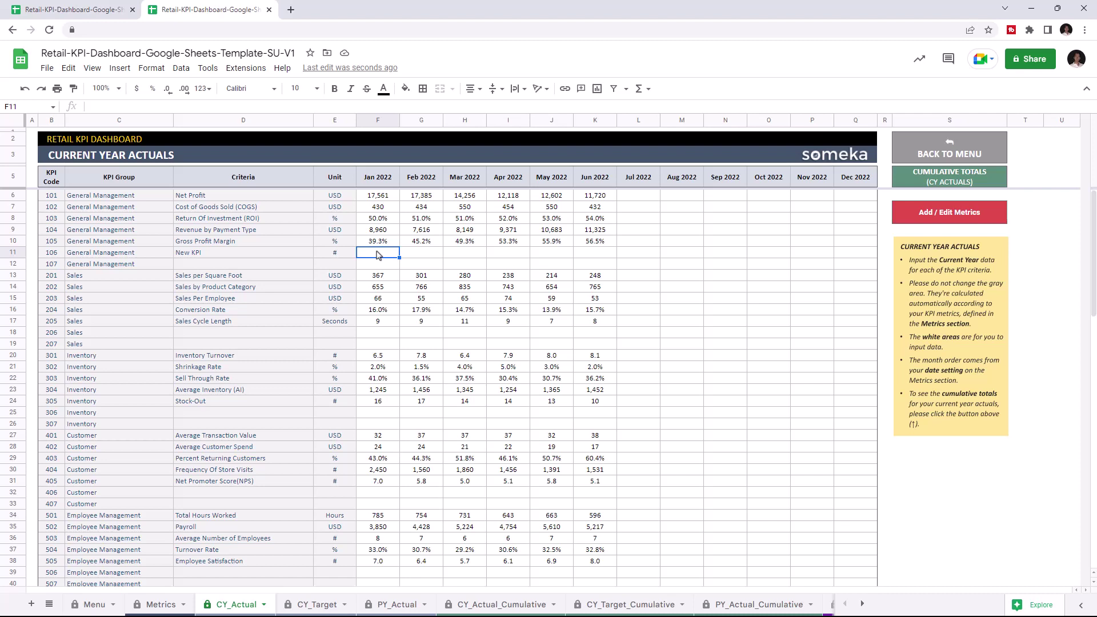
{"action": "type", "text": "0.17"}
{"action": "key", "text": "Tab"}
{"action": "type", "text": "0.18"}
{"action": "key", "text": "Tab"}
{"action": "type", "text": "0.16"}
{"action": "key", "text": "Tab"}
{"action": "type", "text": "0.19"}
{"action": "key", "text": "Tab"}
{"action": "type", "text": "0.2"}
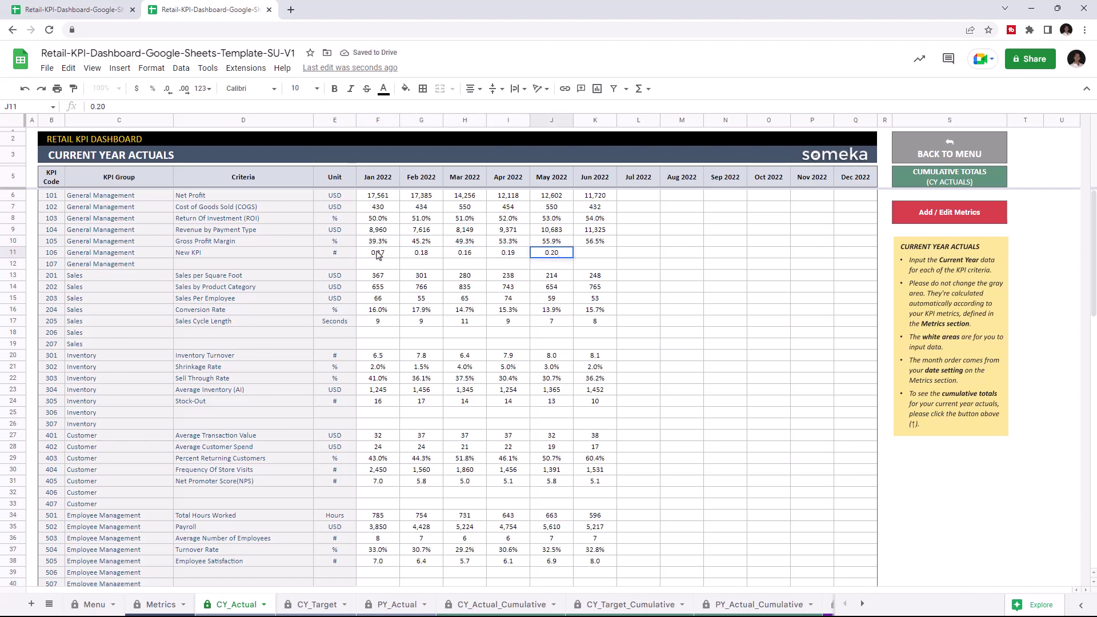
{"action": "key", "text": "Tab"}
{"action": "type", "text": "0.21"}
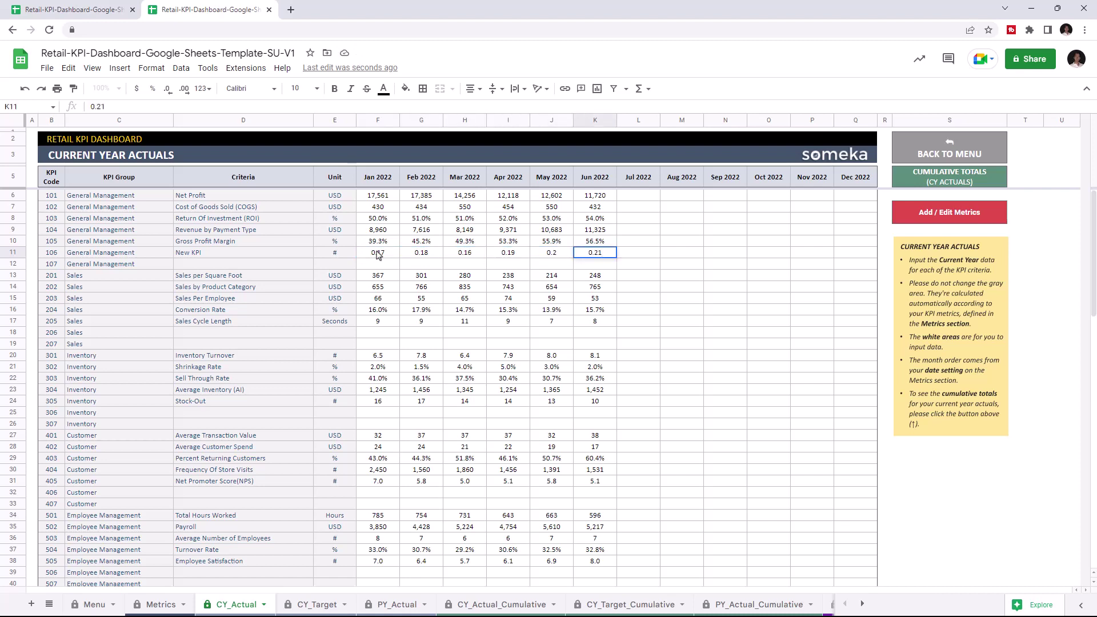
- Set New KPI's Jan–Jun 2022 targets in CY_Target to 0.2
{"action": "left_click", "coordinate": [309, 606]}
{"action": "left_click", "coordinate": [368, 255]}
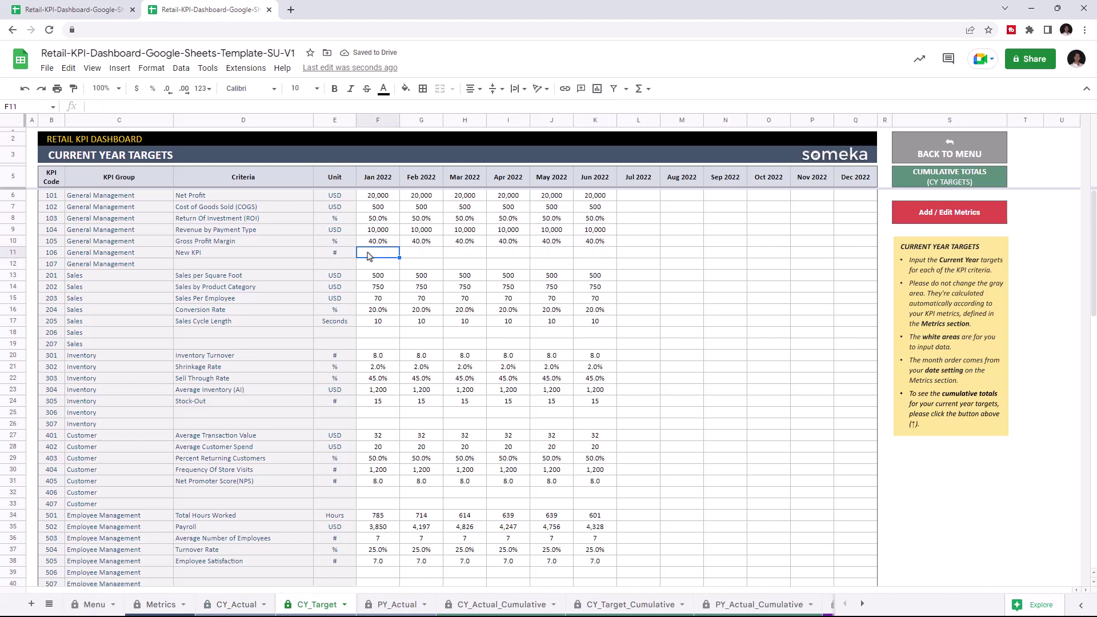
{"action": "type", "text": "0.2"}
{"action": "left_click_drag", "start_coordinate": [398, 258], "coordinate": [594, 254]}
- Enter New KPI's Jan–Jun 2021 actuals in PY_Actual: 0.15, 0.16, 0.14, 0.16, 0.18, 0.19
{"action": "left_click", "coordinate": [393, 607]}
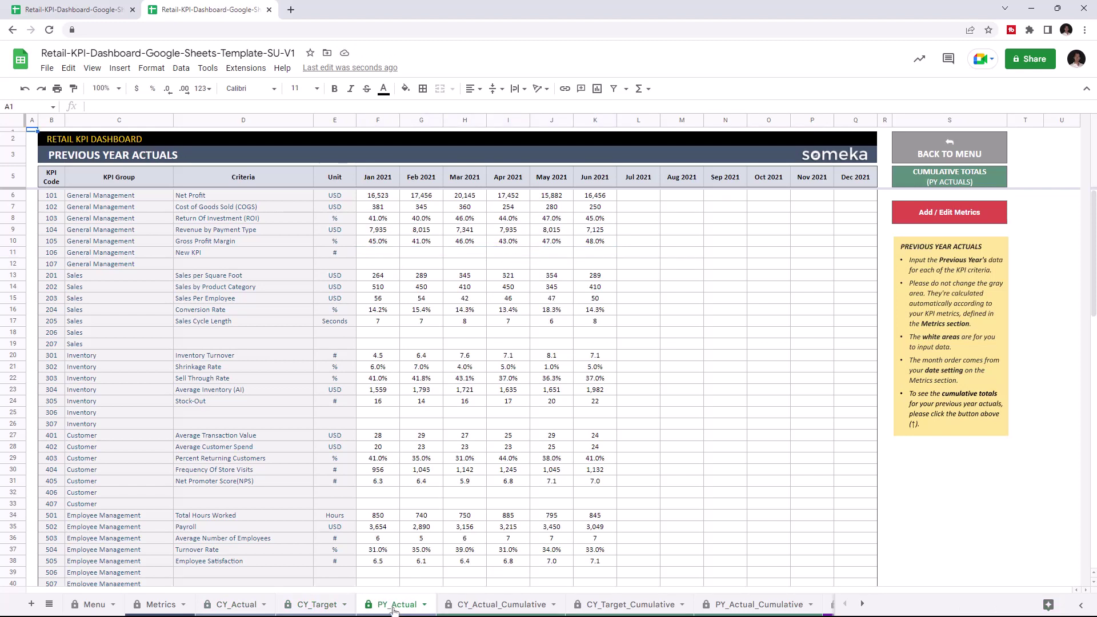
{"action": "left_click", "coordinate": [388, 255]}
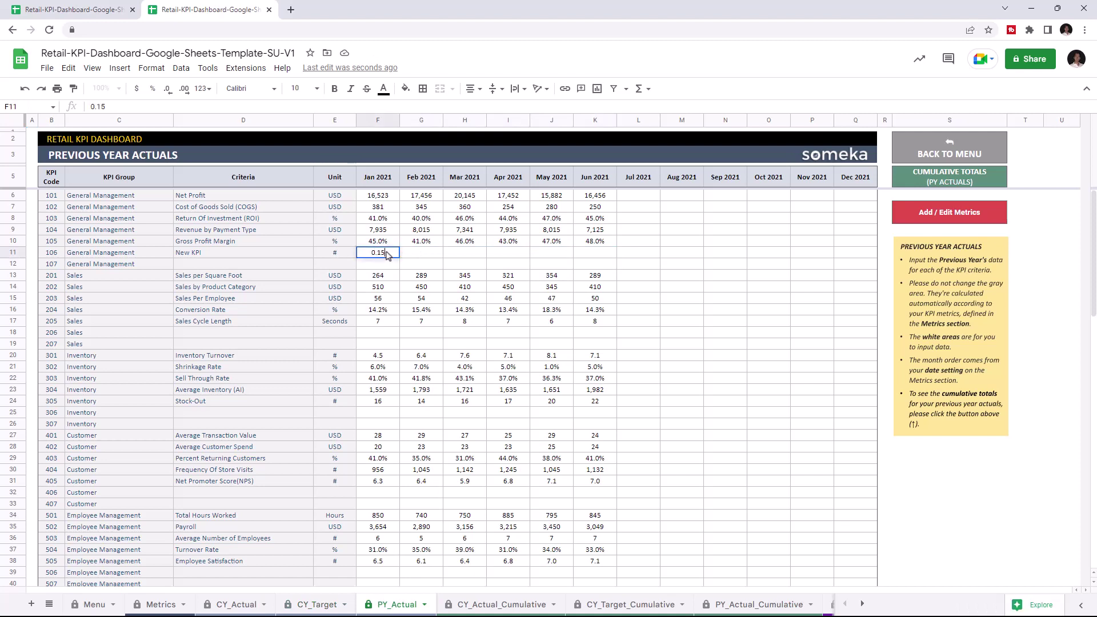
{"action": "type", "text": "0.15"}
{"action": "key", "text": "Tab"}
{"action": "type", "text": "0.16"}
{"action": "key", "text": "Tab"}
{"action": "type", "text": "0.14"}
{"action": "key", "text": "Tab"}
{"action": "type", "text": "0.16"}
{"action": "key", "text": "Tab"}
{"action": "type", "text": "0.18"}
{"action": "key", "text": "Tab"}
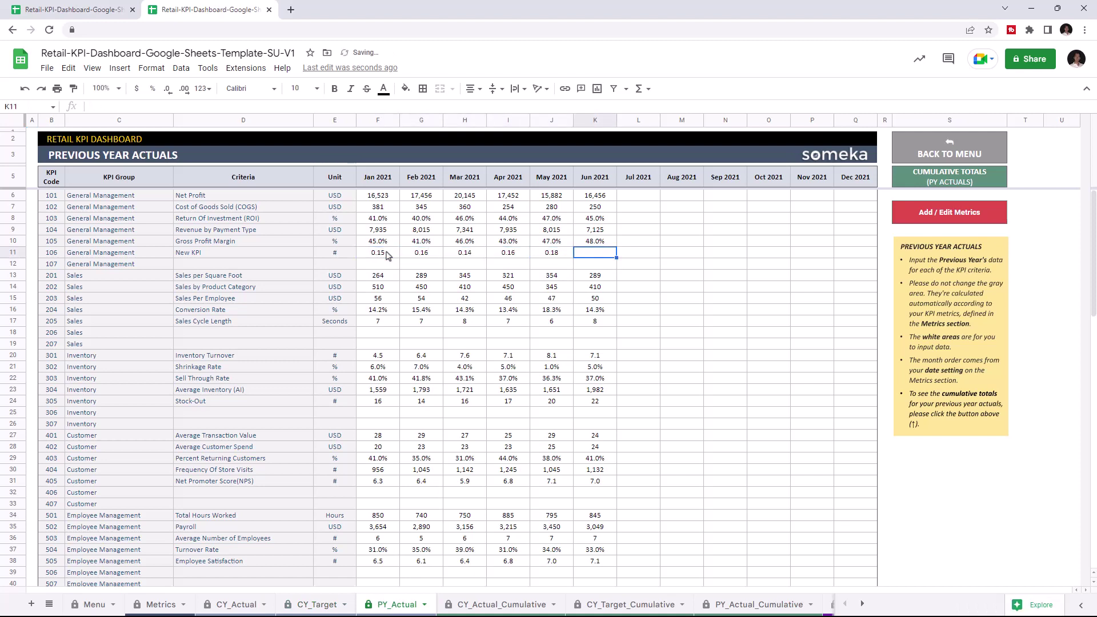
{"action": "type", "text": "0.19"}
{"action": "left_click", "coordinate": [413, 267]}
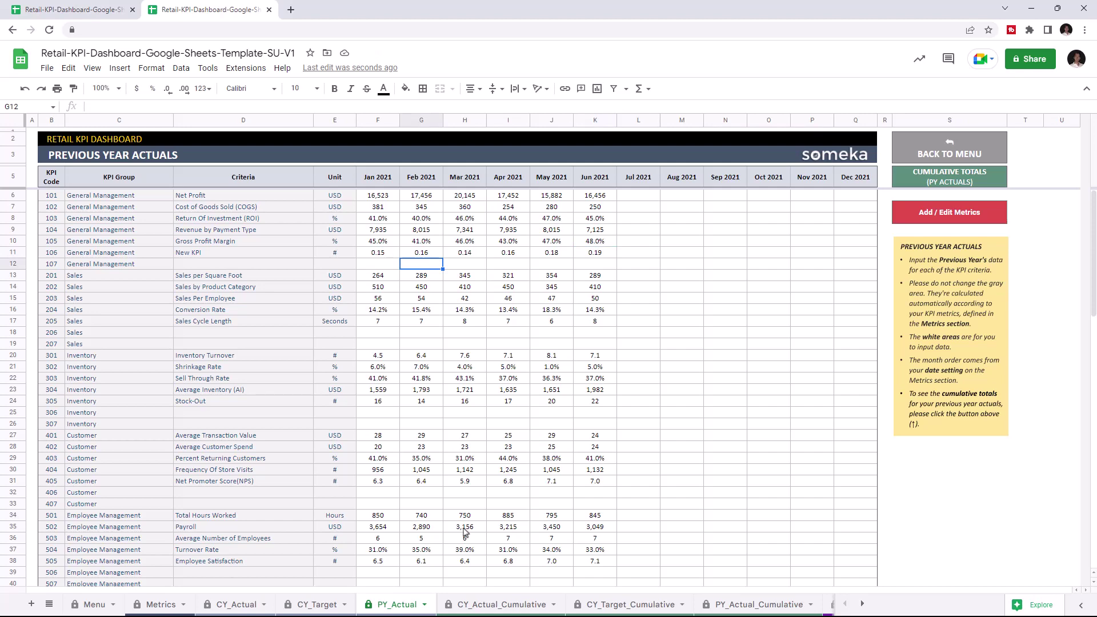
- Review the CY_Actual_Cumulative, CY_Target_Cumulative and PY_Actual_Cumulative sheets
{"action": "left_click", "coordinate": [486, 601]}
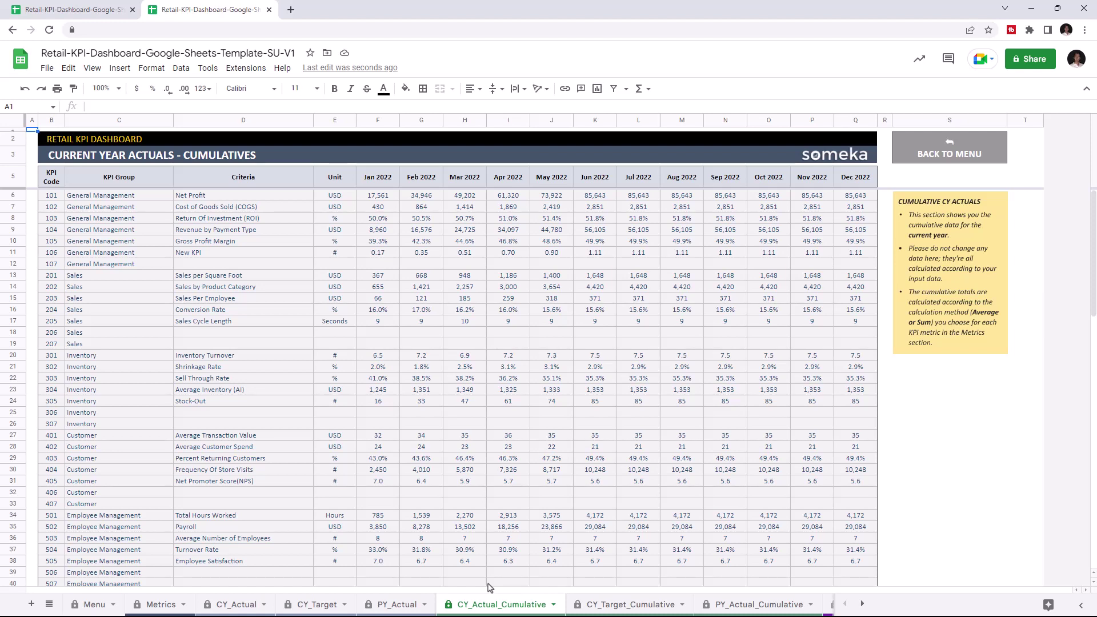
{"action": "left_click", "coordinate": [585, 608]}
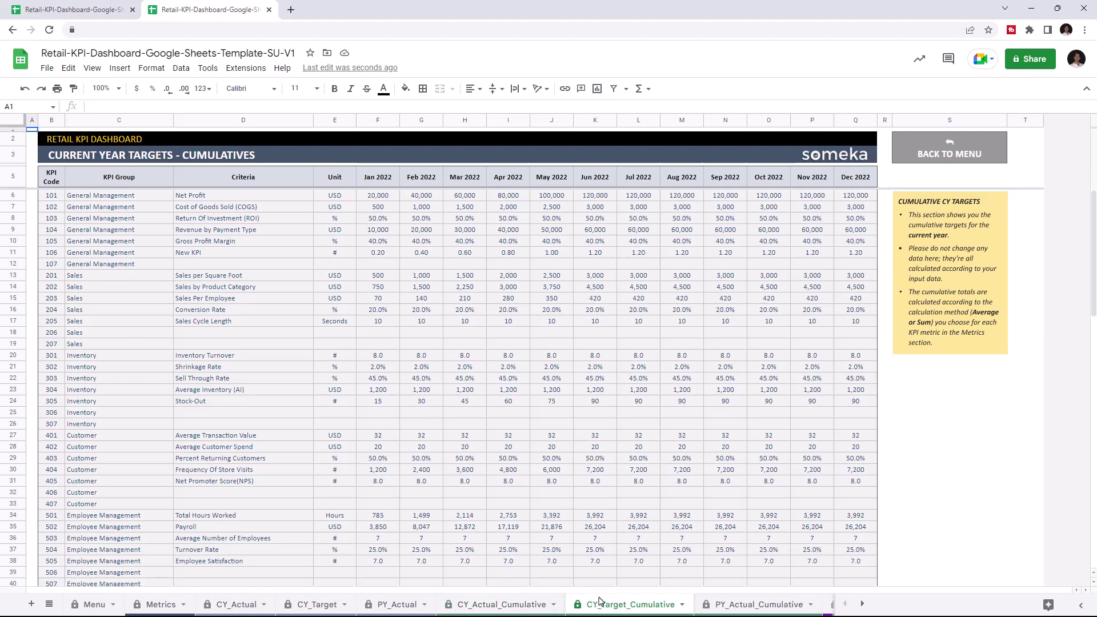
{"action": "left_click", "coordinate": [726, 609]}
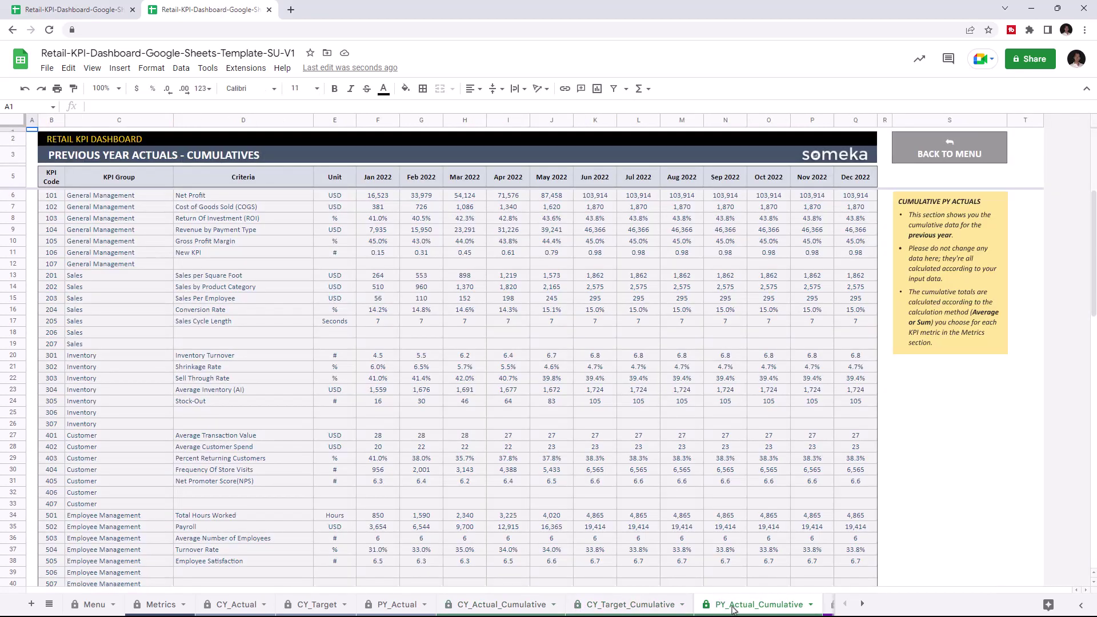
{"action": "left_click", "coordinate": [863, 603]}
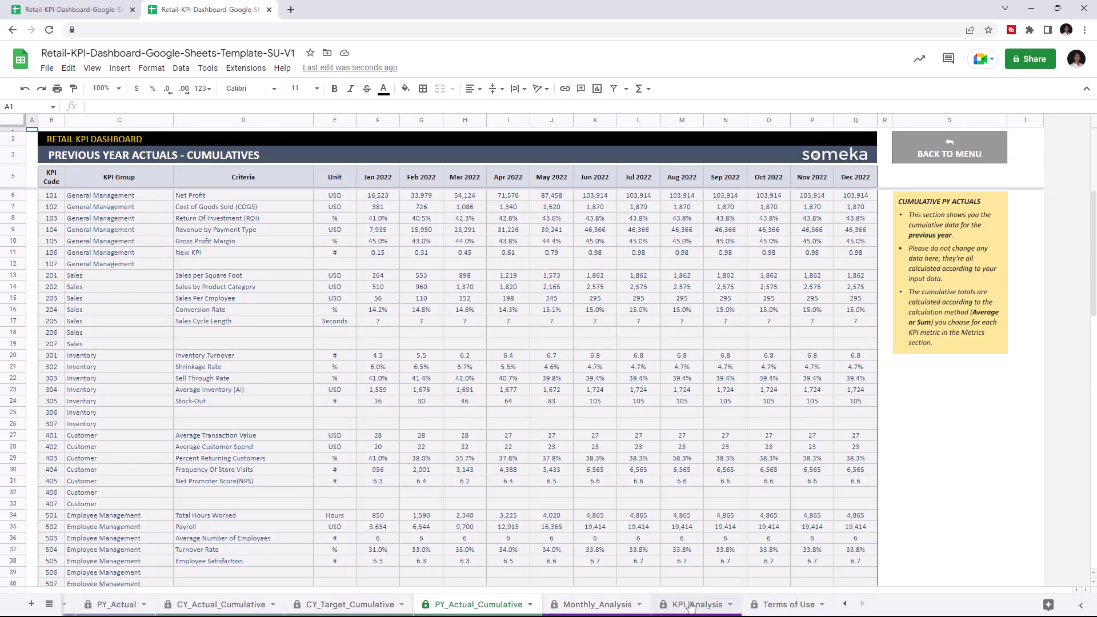
- Check New KPI on Monthly_Analysis for Jan through Apr 2022, then go to KPI_Analysis
{"action": "left_click", "coordinate": [610, 605]}
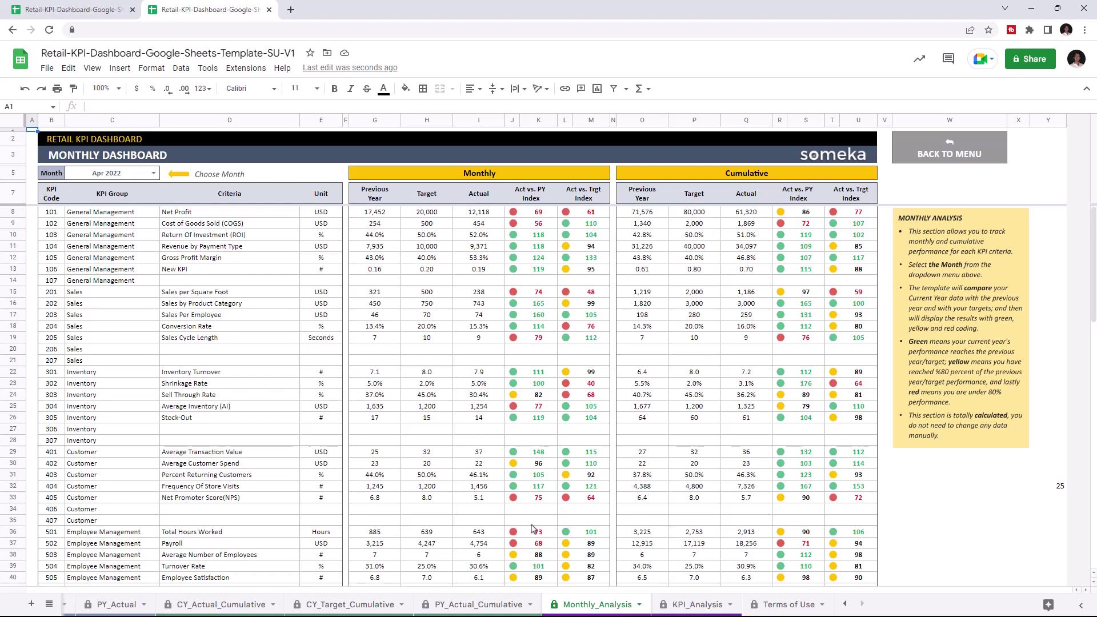
{"action": "left_click", "coordinate": [223, 271]}
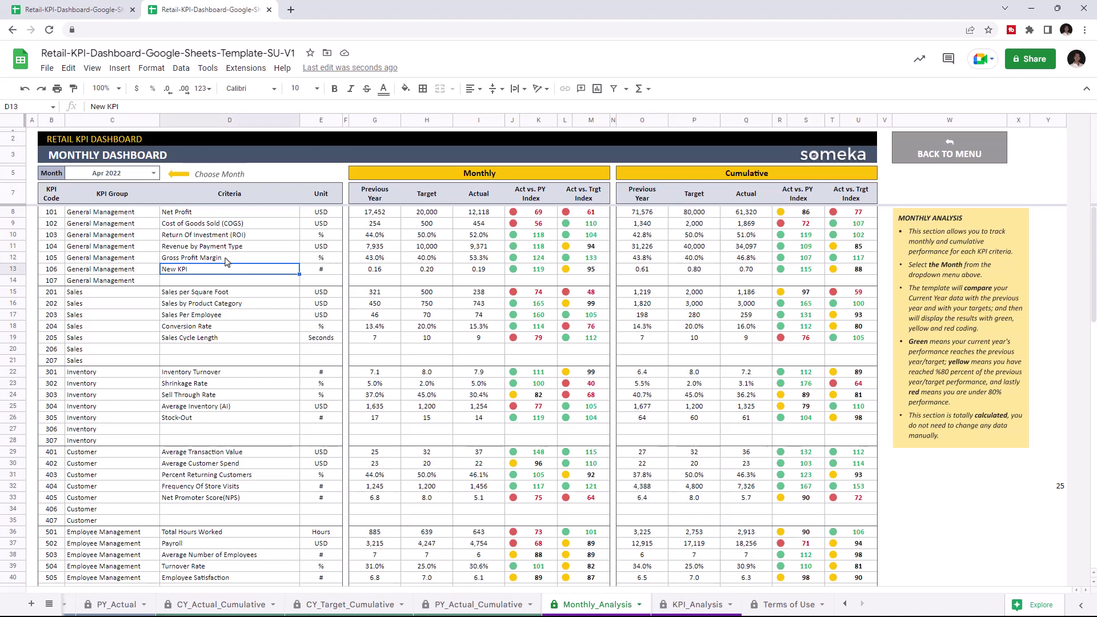
{"action": "left_click", "coordinate": [153, 173]}
{"action": "left_click", "coordinate": [107, 193]}
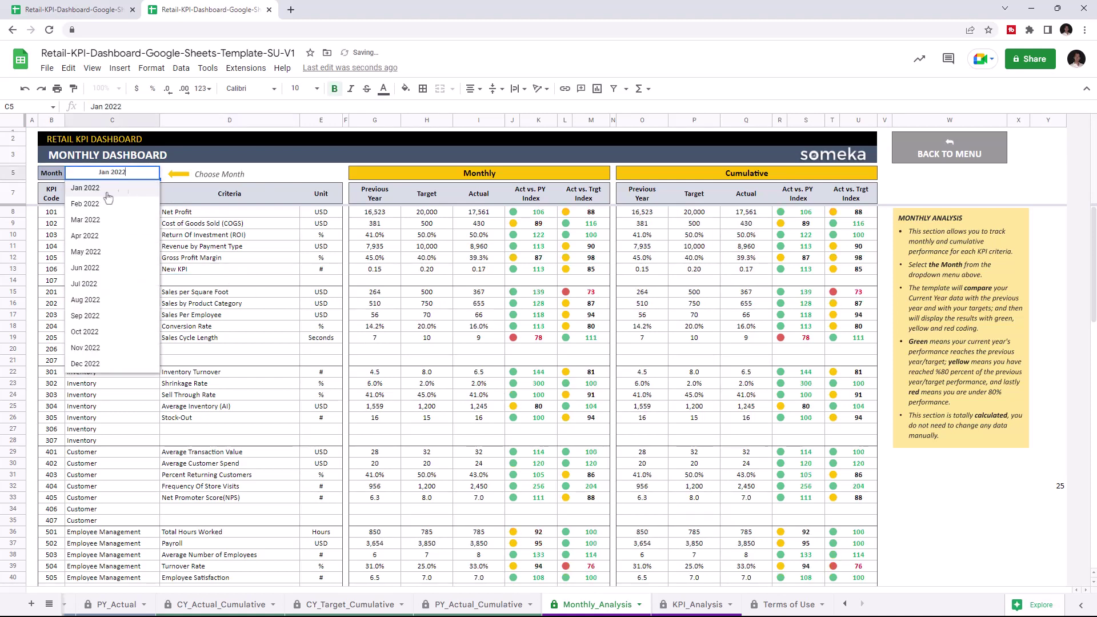
{"action": "left_click", "coordinate": [108, 203]}
{"action": "left_click", "coordinate": [154, 173]}
{"action": "left_click", "coordinate": [107, 219]}
{"action": "left_click", "coordinate": [153, 173]}
{"action": "left_click", "coordinate": [107, 236]}
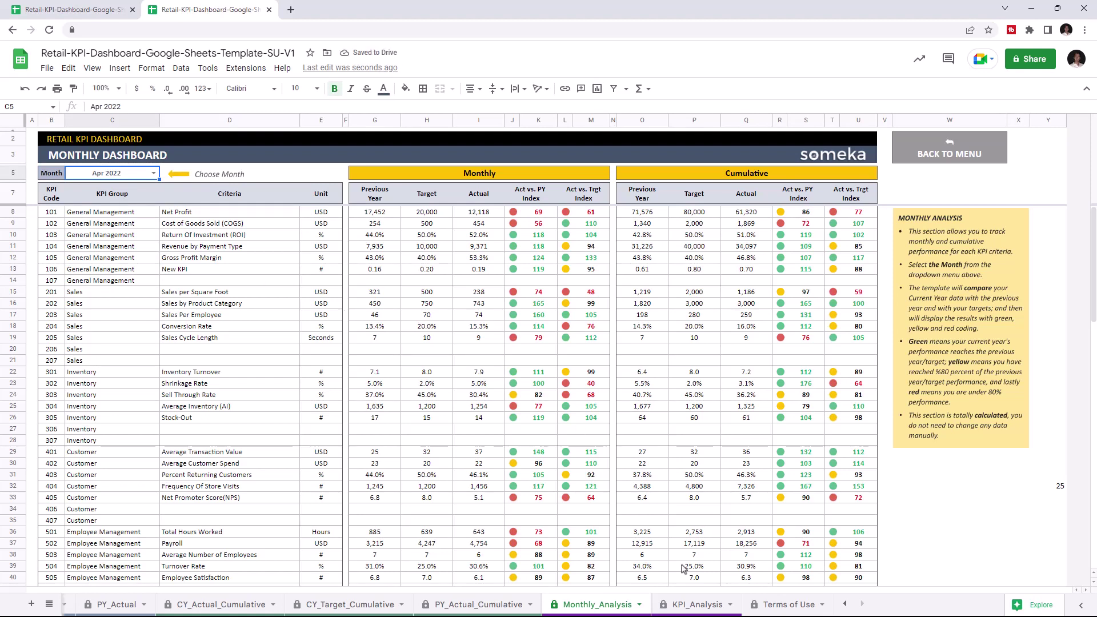
{"action": "left_click", "coordinate": [684, 607]}
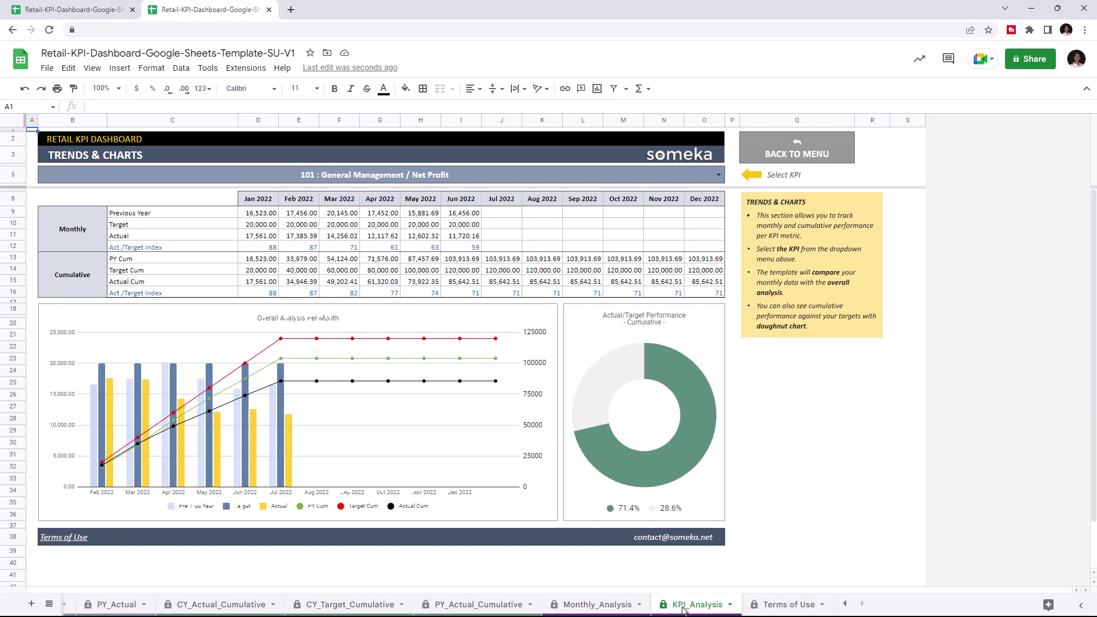
- Chart KPIs 104 Revenue by Payment Type, 106 New KPI and 204 Conversion Rate in turn
{"action": "left_click", "coordinate": [718, 176]}
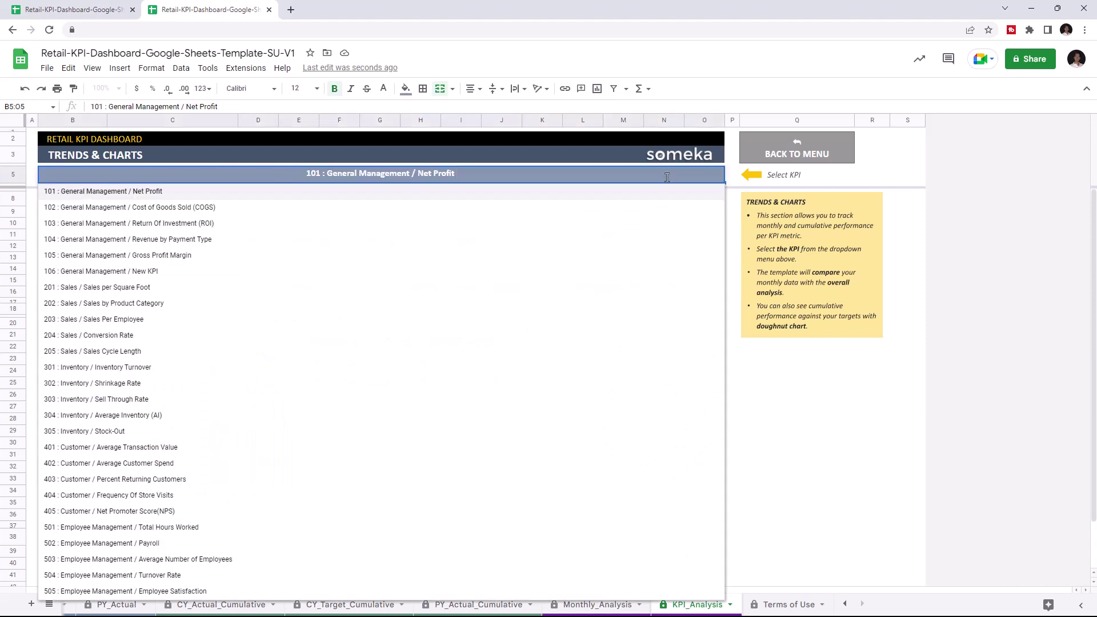
{"action": "left_click", "coordinate": [179, 242]}
{"action": "left_click", "coordinate": [717, 176]}
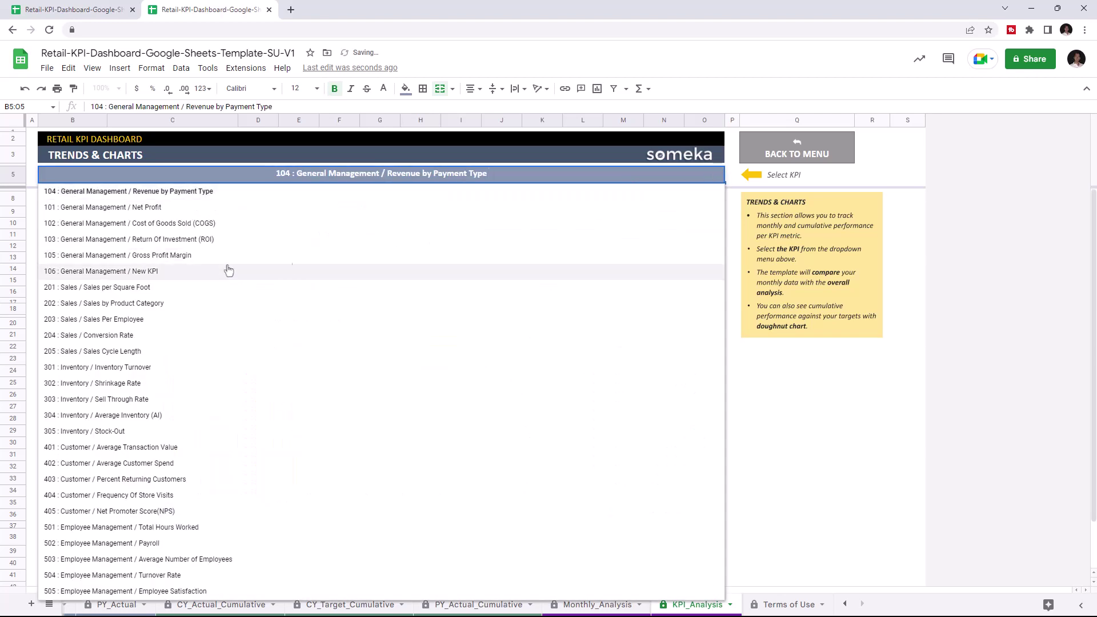
{"action": "left_click", "coordinate": [229, 271]}
{"action": "left_click", "coordinate": [717, 176]}
{"action": "left_click", "coordinate": [172, 334]}
- Chart KPIs 302, 402 and 502, finishing on 505 Employee Satisfaction
{"action": "left_click", "coordinate": [717, 176]}
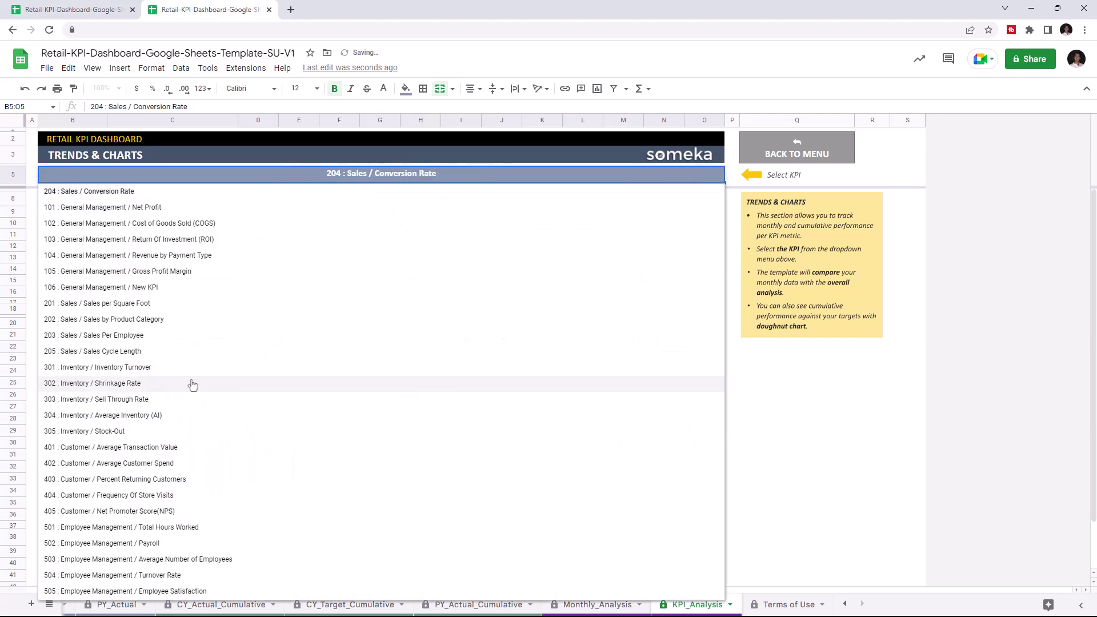
{"action": "left_click", "coordinate": [193, 384]}
{"action": "left_click", "coordinate": [717, 176]}
{"action": "left_click", "coordinate": [109, 463]}
{"action": "left_click", "coordinate": [717, 176]}
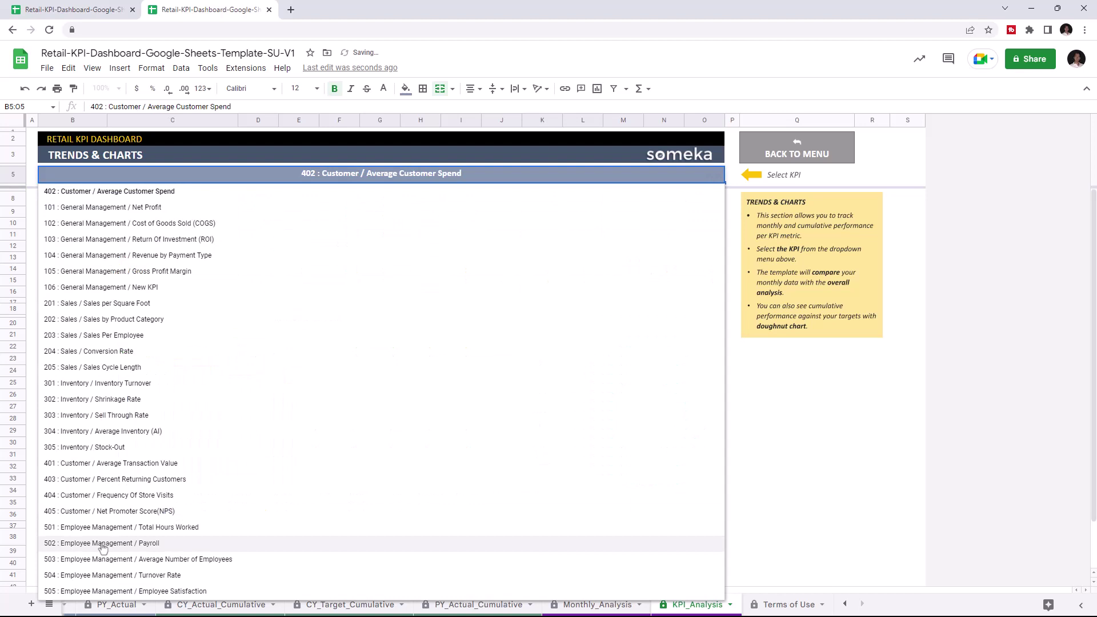
{"action": "left_click", "coordinate": [103, 544]}
{"action": "left_click", "coordinate": [717, 176]}
{"action": "left_click", "coordinate": [143, 591]}
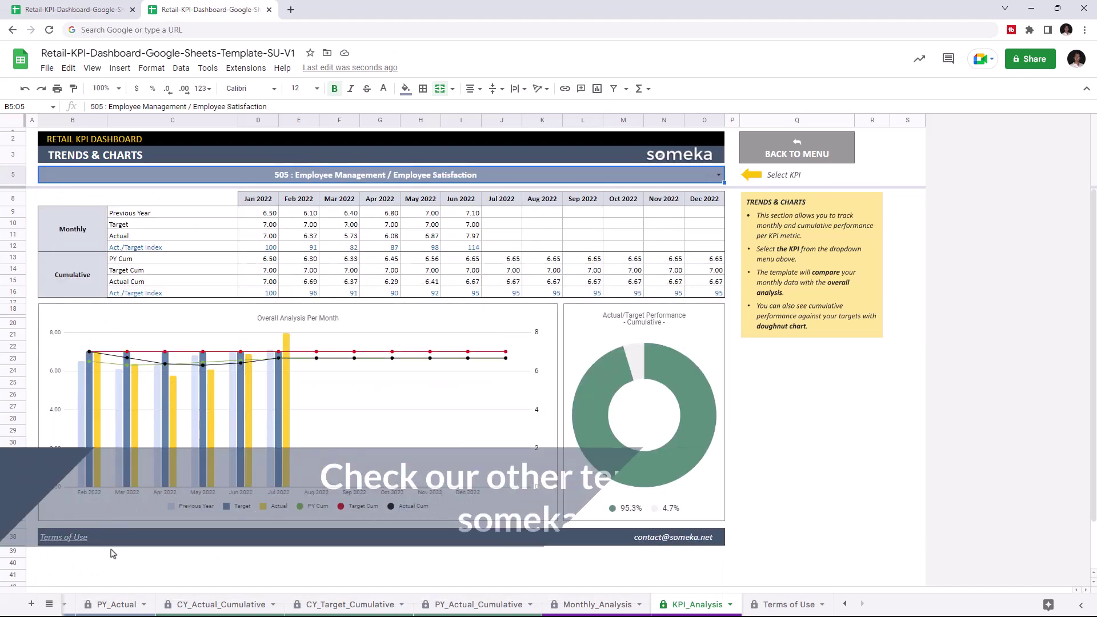